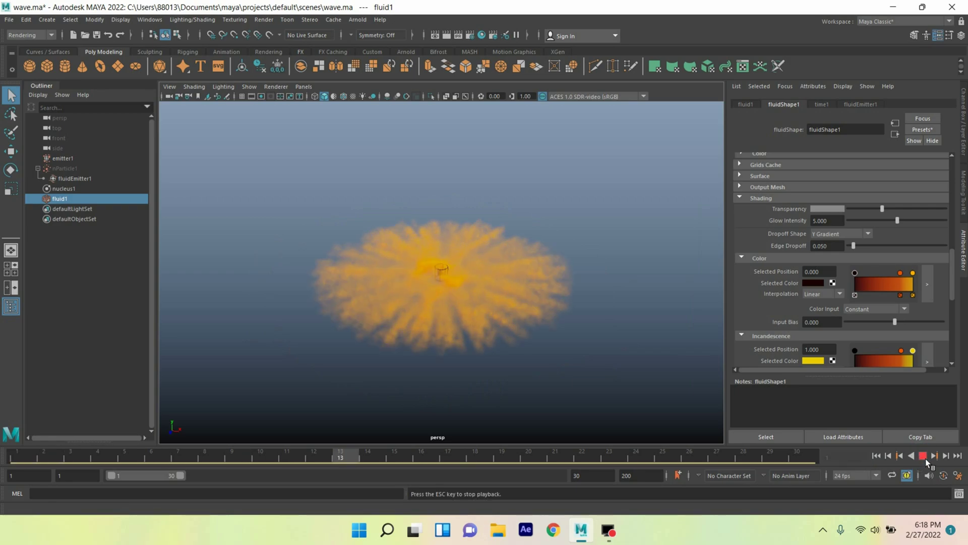
{"action": "left_click", "coordinate": [924, 456]}
Step: Stop the smoke ring preview and start a new scene without saving the old one
{"action": "left_click", "coordinate": [9, 19]}
{"action": "left_click", "coordinate": [31, 42]}
{"action": "left_click", "coordinate": [489, 268]}
Step: Show the grid, make the viewport background black, and switch to the FX menu set
{"action": "left_click", "coordinate": [242, 97]}
{"action": "key", "text": "alt+b"}
{"action": "left_click", "coordinate": [30, 35]}
{"action": "left_click", "coordinate": [29, 74]}
Step: Reset the nParticle emitter options and set the emitter type to Volume
{"action": "left_click", "coordinate": [183, 21]}
{"action": "left_click", "coordinate": [292, 144]}
{"action": "left_click", "coordinate": [338, 154]}
{"action": "left_click", "coordinate": [349, 179]}
{"action": "left_click", "coordinate": [441, 205]}
{"action": "left_click", "coordinate": [433, 234]}
Step: Create the volume emitter with rate 5500 and a Cylinder volume shape
{"action": "double_click", "coordinate": [448, 219]}
{"action": "type", "text": "5500"}
{"action": "scroll", "coordinate": [396, 266], "scroll_direction": "down", "scroll_amount": 3}
{"action": "left_click", "coordinate": [436, 288]}
{"action": "left_click", "coordinate": [426, 318]}
{"action": "scroll", "coordinate": [410, 295], "scroll_direction": "down", "scroll_amount": 5}
{"action": "left_click_drag", "start_coordinate": [443, 259], "coordinate": [419, 261]}
{"action": "scroll", "coordinate": [419, 261], "scroll_direction": "up", "scroll_amount": 5}
{"action": "left_click", "coordinate": [361, 319]}
{"action": "left_click", "coordinate": [585, 475]}
Step: End the animation at frame 40 and set nucleus gravity to 0
{"action": "key", "text": "Return"}
{"action": "left_click", "coordinate": [928, 458]}
{"action": "left_click", "coordinate": [924, 457]}
{"action": "left_click", "coordinate": [840, 107]}
{"action": "left_click_drag", "start_coordinate": [859, 295], "coordinate": [813, 303]}
{"action": "left_click", "coordinate": [881, 462]}
{"action": "left_click", "coordinate": [926, 460]}
{"action": "left_click", "coordinate": [926, 460]}
Step: Set a key on the emitter's emission rate at frame 1
{"action": "left_click", "coordinate": [748, 104]}
{"action": "left_click", "coordinate": [876, 456]}
{"action": "right_click", "coordinate": [790, 304]}
{"action": "left_click", "coordinate": [797, 311]}
{"action": "key", "text": "alt+v"}
{"action": "key", "text": "alt+v"}
Step: Key the emission rate at 0 on a later frame, then replay the simulation
{"action": "left_click_drag", "start_coordinate": [895, 298], "coordinate": [845, 304]}
{"action": "right_click", "coordinate": [777, 302]}
{"action": "left_click", "coordinate": [794, 314]}
{"action": "left_click", "coordinate": [876, 456]}
{"action": "left_click", "coordinate": [923, 458]}
{"action": "left_click", "coordinate": [926, 459]}
Step: Give nParticle1 a Random range lifespan of 0.9 with 0.45 random variation
{"action": "left_click", "coordinate": [77, 169]}
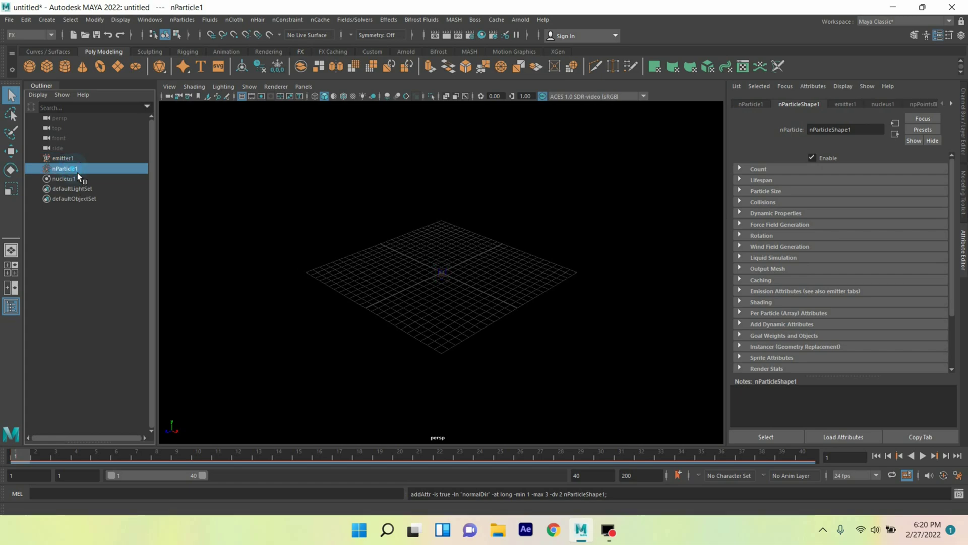
{"action": "left_click", "coordinate": [748, 183]}
{"action": "left_click", "coordinate": [843, 194]}
{"action": "left_click", "coordinate": [832, 225]}
{"action": "double_click", "coordinate": [821, 204]}
{"action": "key", "text": "BackSpace"}
{"action": "type", "text": "0.9"}
{"action": "key", "text": "Tab"}
{"action": "type", "text": "0.4"}
{"action": "key", "text": "Return"}
{"action": "left_click", "coordinate": [923, 456]}
{"action": "scroll", "coordinate": [745, 236], "scroll_direction": "down", "scroll_amount": 2}
Step: Reset the 3D Container options, uncheck Add Emitter, and create the container
{"action": "left_click", "coordinate": [209, 19]}
{"action": "mouse_move", "coordinate": [248, 56]}
{"action": "left_click", "coordinate": [306, 46]}
{"action": "left_click", "coordinate": [331, 152]}
{"action": "left_click", "coordinate": [350, 182]}
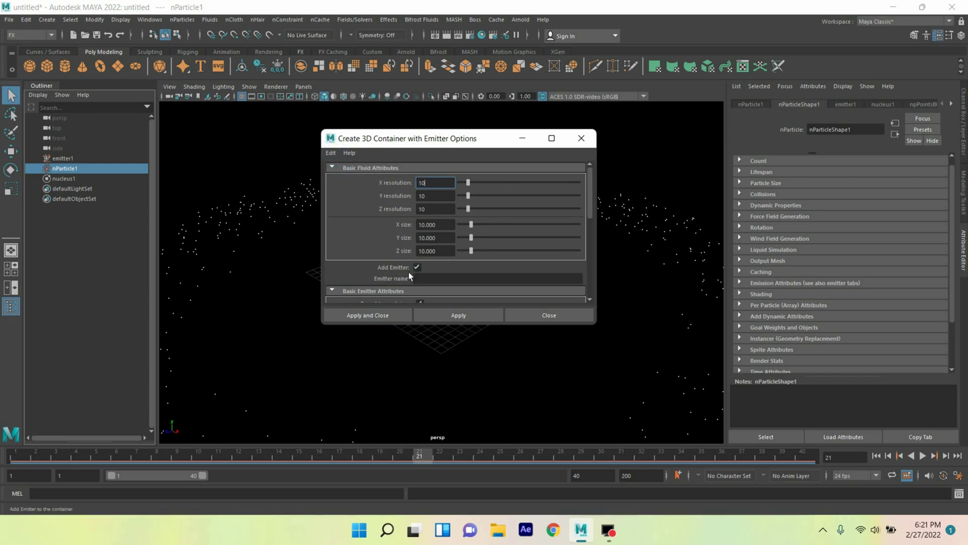
{"action": "left_click", "coordinate": [416, 267]}
{"action": "left_click", "coordinate": [428, 225]}
{"action": "scroll", "coordinate": [367, 299], "scroll_direction": "down", "scroll_amount": 3}
{"action": "left_click", "coordinate": [374, 320]}
{"action": "left_click", "coordinate": [610, 176]}
Step: Make nParticle1 emit into fluid1 via Emit from Object with density rate 6, then preview
{"action": "left_click", "coordinate": [396, 277], "text": "shift"}
{"action": "left_click", "coordinate": [208, 21]}
{"action": "left_click", "coordinate": [399, 75]}
{"action": "left_click", "coordinate": [332, 153]}
{"action": "left_click", "coordinate": [345, 174]}
{"action": "left_click_drag", "start_coordinate": [446, 210], "coordinate": [403, 209]}
{"action": "type", "text": "6"}
{"action": "key", "text": "Return"}
{"action": "left_click", "coordinate": [378, 321]}
{"action": "left_click", "coordinate": [876, 456]}
{"action": "left_click", "coordinate": [922, 455]}
{"action": "left_click", "coordinate": [923, 457]}
Step: Set fluidEmitter1's speed method to Add with inherit velocity 0.3
{"action": "left_click", "coordinate": [766, 437]}
{"action": "left_click", "coordinate": [740, 286]}
{"action": "left_click", "coordinate": [836, 284]}
{"action": "left_click", "coordinate": [824, 306]}
{"action": "double_click", "coordinate": [823, 297]}
{"action": "type", "text": "3"}
{"action": "key", "text": "Return"}
Step: Preview the result, then enable Auto Resize on the fluid1 container
{"action": "left_click", "coordinate": [876, 455]}
{"action": "left_click", "coordinate": [923, 456]}
{"action": "left_click", "coordinate": [929, 460]}
{"action": "left_click", "coordinate": [61, 198]}
{"action": "scroll", "coordinate": [788, 276], "scroll_direction": "down", "scroll_amount": 2}
{"action": "scroll", "coordinate": [785, 274], "scroll_direction": "down", "scroll_amount": 2}
{"action": "left_click", "coordinate": [740, 248]}
{"action": "left_click", "coordinate": [815, 258]}
Step: Set the container's Boundary Draw to None
{"action": "left_click", "coordinate": [878, 457]}
{"action": "left_click", "coordinate": [926, 457]}
{"action": "left_click", "coordinate": [930, 461]}
{"action": "scroll", "coordinate": [816, 274], "scroll_direction": "up", "scroll_amount": 2}
{"action": "scroll", "coordinate": [816, 275], "scroll_direction": "up", "scroll_amount": 1}
{"action": "left_click", "coordinate": [747, 308]}
{"action": "scroll", "coordinate": [783, 316], "scroll_direction": "down", "scroll_amount": 2}
{"action": "left_click", "coordinate": [832, 307]}
{"action": "left_click", "coordinate": [832, 367]}
Step: Set High Detail Solve to All Grids
{"action": "left_click", "coordinate": [877, 456]}
{"action": "left_click", "coordinate": [925, 458]}
{"action": "scroll", "coordinate": [755, 316], "scroll_direction": "down", "scroll_amount": 5}
{"action": "left_click", "coordinate": [839, 302]}
{"action": "left_click", "coordinate": [829, 344]}
{"action": "scroll", "coordinate": [744, 303], "scroll_direction": "down", "scroll_amount": 5}
Step: Set density buoyancy 2, dissipation 4, and diffusion 0.2
{"action": "left_click", "coordinate": [742, 298]}
{"action": "left_click", "coordinate": [842, 331]}
{"action": "type", "text": "2"}
{"action": "key", "text": "Tab"}
{"action": "key", "text": "Return"}
{"action": "left_click_drag", "start_coordinate": [816, 352], "coordinate": [826, 357]}
{"action": "type", "text": "1"}
{"action": "key", "text": "BackSpace"}
{"action": "type", "text": "2"}
{"action": "key", "text": "Return"}
Step: Replay the simulation and set density noise to 0.07
{"action": "left_click", "coordinate": [877, 457]}
{"action": "left_click", "coordinate": [923, 457]}
{"action": "left_click", "coordinate": [924, 457]}
{"action": "scroll", "coordinate": [743, 340], "scroll_direction": "down", "scroll_amount": 2}
{"action": "left_click_drag", "start_coordinate": [828, 330], "coordinate": [819, 331]}
{"action": "type", "text": "7"}
{"action": "key", "text": "Return"}
{"action": "scroll", "coordinate": [787, 346], "scroll_direction": "down", "scroll_amount": 2}
Step: Set velocity swirl to 5 and preview the simulation
{"action": "left_click", "coordinate": [741, 321]}
{"action": "scroll", "coordinate": [779, 351], "scroll_direction": "down", "scroll_amount": 1}
{"action": "left_click", "coordinate": [833, 317]}
{"action": "key", "text": "Return"}
{"action": "left_click", "coordinate": [925, 457]}
{"action": "left_click", "coordinate": [927, 457]}
Step: Set turbulence strength 6 and frequency 6, then replay
{"action": "left_click", "coordinate": [767, 344]}
{"action": "left_click", "coordinate": [824, 295]}
{"action": "type", "text": "6"}
{"action": "left_click", "coordinate": [819, 309]}
{"action": "type", "text": "6"}
{"action": "key", "text": "Return"}
{"action": "left_click", "coordinate": [879, 456]}
{"action": "left_click", "coordinate": [923, 455]}
{"action": "scroll", "coordinate": [765, 314], "scroll_direction": "down", "scroll_amount": 5}
{"action": "left_click", "coordinate": [740, 261]}
{"action": "double_click", "coordinate": [824, 272]}
Step: Apply shading quality 2 and turn on fluid self-shadowing
{"action": "key", "text": "Return"}
{"action": "left_click", "coordinate": [746, 332]}
{"action": "scroll", "coordinate": [746, 330], "scroll_direction": "down", "scroll_amount": 2}
{"action": "left_click", "coordinate": [814, 282]}
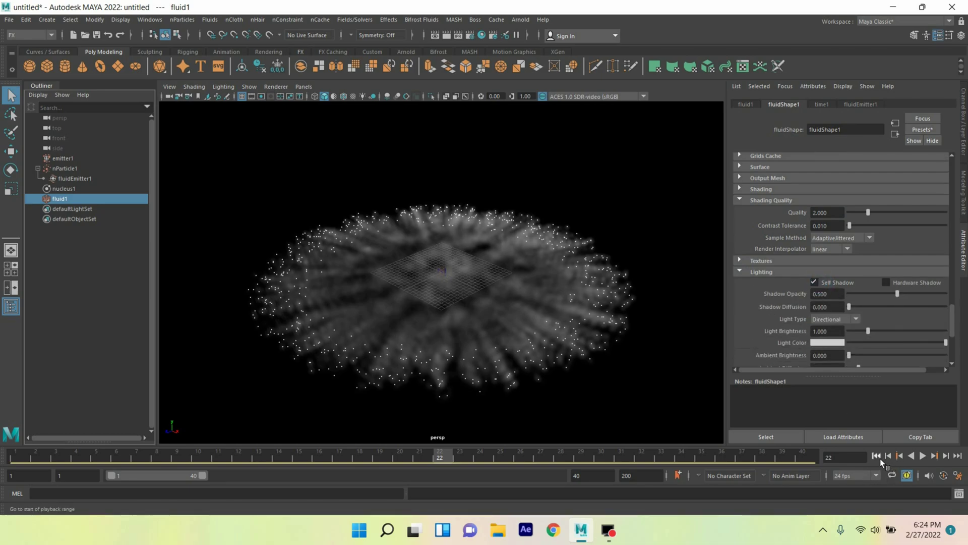
{"action": "left_click", "coordinate": [877, 456]}
{"action": "left_click", "coordinate": [922, 457]}
{"action": "scroll", "coordinate": [749, 348], "scroll_direction": "up", "scroll_amount": 5}
{"action": "scroll", "coordinate": [746, 291], "scroll_direction": "up", "scroll_amount": 5}
{"action": "scroll", "coordinate": [746, 276], "scroll_direction": "up", "scroll_amount": 5}
Step: Set the container base resolution to 60, then lower it to 30
{"action": "double_click", "coordinate": [815, 191]}
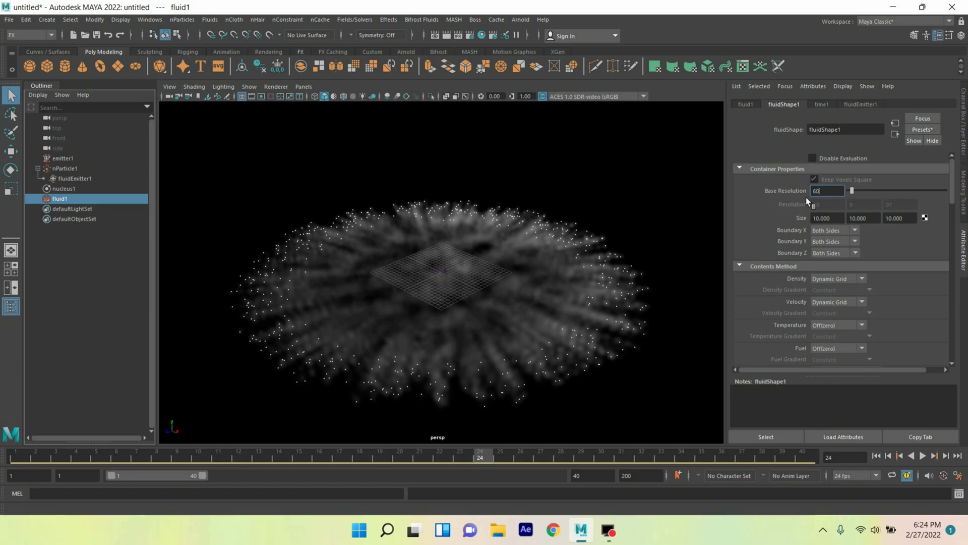
{"action": "key", "text": "Return"}
{"action": "left_click", "coordinate": [878, 458]}
{"action": "left_click", "coordinate": [928, 457]}
{"action": "left_click", "coordinate": [809, 189]}
{"action": "type", "text": "30"}
{"action": "key", "text": "Return"}
{"action": "left_click", "coordinate": [926, 459]}
{"action": "left_click", "coordinate": [927, 458]}
Step: End the animation at frame 30 and replay from the start
{"action": "double_click", "coordinate": [575, 476]}
{"action": "key", "text": "Return"}
{"action": "left_click", "coordinate": [880, 458]}
{"action": "left_click", "coordinate": [924, 458]}
Step: Stop playback and set the fluid colour ramp's start point to dark brown
{"action": "left_click", "coordinate": [929, 462]}
{"action": "scroll", "coordinate": [787, 289], "scroll_direction": "down", "scroll_amount": 5}
{"action": "scroll", "coordinate": [787, 288], "scroll_direction": "down", "scroll_amount": 5}
{"action": "left_click", "coordinate": [746, 303]}
{"action": "scroll", "coordinate": [796, 300], "scroll_direction": "down", "scroll_amount": 2}
{"action": "left_click", "coordinate": [935, 334]}
{"action": "left_click", "coordinate": [481, 287]}
{"action": "left_click", "coordinate": [419, 281]}
Step: Add a yellow end point and an orange point at 0.76 to the fluid colour ramp
{"action": "left_click", "coordinate": [639, 206]}
{"action": "left_click", "coordinate": [484, 286]}
{"action": "left_click", "coordinate": [456, 281]}
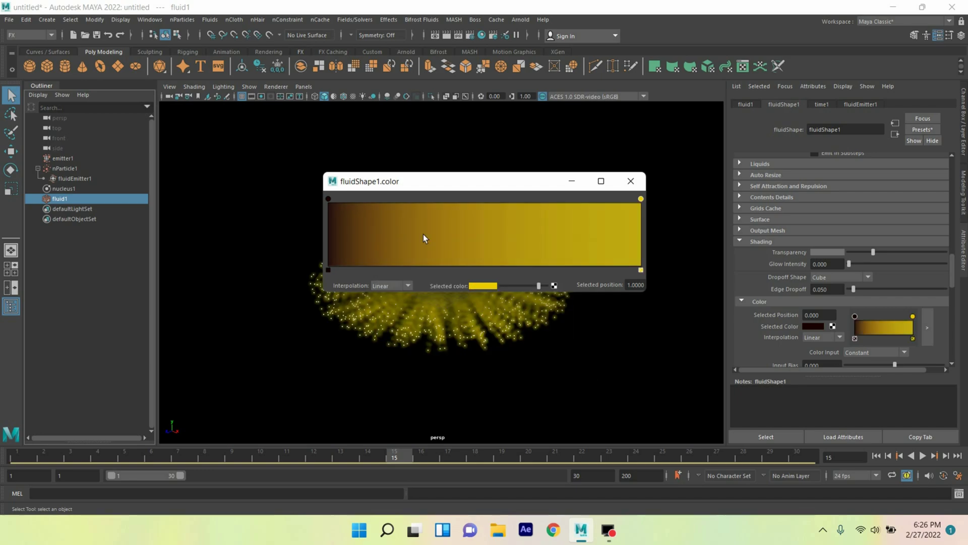
{"action": "mouse_move", "coordinate": [584, 213]}
{"action": "left_mouse_down"}
{"action": "mouse_move", "coordinate": [572, 219]}
{"action": "mouse_move", "coordinate": [584, 227]}
{"action": "left_mouse_up"}
{"action": "left_click", "coordinate": [495, 288]}
{"action": "left_click", "coordinate": [482, 279]}
Step: Close the ramp window, replay the simulation, and reselect the ramp's bright end colour
{"action": "left_click", "coordinate": [631, 182]}
{"action": "left_click", "coordinate": [880, 461]}
{"action": "left_click", "coordinate": [926, 461]}
{"action": "left_click", "coordinate": [925, 460]}
{"action": "left_click", "coordinate": [913, 338]}
{"action": "left_click", "coordinate": [823, 332]}
{"action": "left_click", "coordinate": [821, 332]}
Step: Set the end colour's hue to about 25 and value to about 1.245, then rewind
{"action": "left_click_drag", "start_coordinate": [766, 355], "coordinate": [769, 355]}
{"action": "left_click_drag", "start_coordinate": [826, 383], "coordinate": [827, 384]}
{"action": "left_click", "coordinate": [878, 458]}
Step: Replay to frame 13, then open nParticle1's Shading colour ramp in its own editor
{"action": "left_click", "coordinate": [927, 459]}
{"action": "left_click", "coordinate": [929, 460]}
{"action": "left_click", "coordinate": [67, 168]}
{"action": "left_click", "coordinate": [747, 296]}
{"action": "scroll", "coordinate": [791, 326], "scroll_direction": "down", "scroll_amount": 3}
{"action": "scroll", "coordinate": [790, 324], "scroll_direction": "down", "scroll_amount": 3}
{"action": "scroll", "coordinate": [789, 321], "scroll_direction": "down", "scroll_amount": 2}
{"action": "left_click", "coordinate": [928, 308]}
{"action": "left_click", "coordinate": [477, 285]}
Step: Give the nParticle colour ramp a brown start and orange points at the end and near 0.8
{"action": "left_click", "coordinate": [464, 279]}
{"action": "left_click", "coordinate": [623, 216]}
{"action": "left_click", "coordinate": [479, 285]}
{"action": "left_click", "coordinate": [584, 214]}
{"action": "left_click", "coordinate": [484, 285]}
{"action": "left_click", "coordinate": [628, 182]}
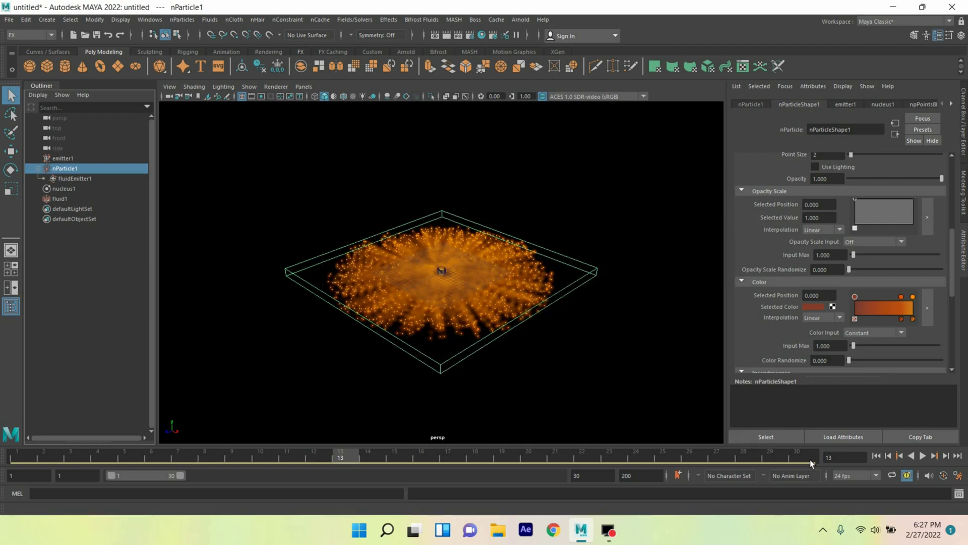
Step: Rewind and play the particle simulation, stopping at frame 20
{"action": "left_click", "coordinate": [878, 457]}
{"action": "left_click", "coordinate": [926, 457]}
{"action": "left_click", "coordinate": [926, 458]}
{"action": "left_click", "coordinate": [922, 456]}
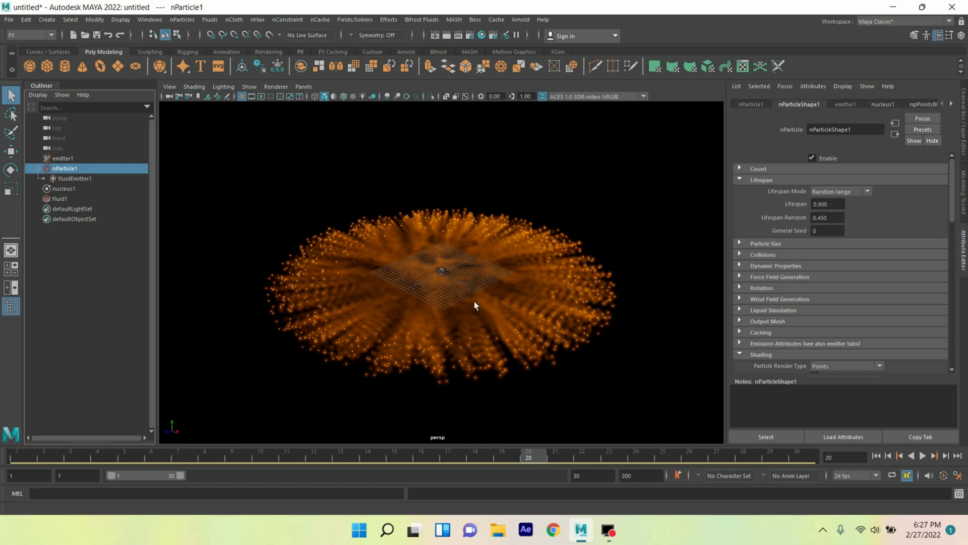